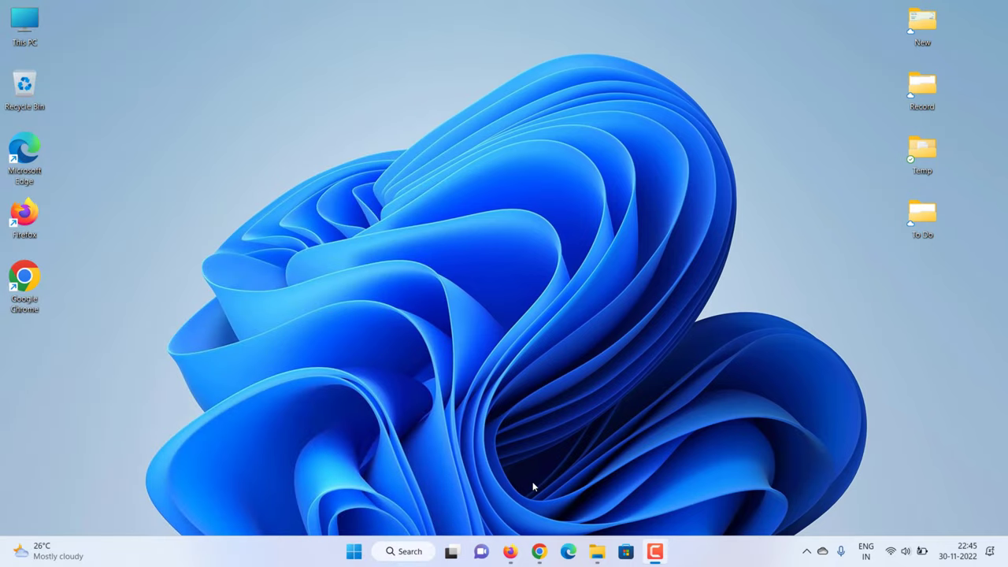
Step: Search Google for 'obs studio' and open the official obsproject.com site
{"action": "left_click", "coordinate": [540, 551]}
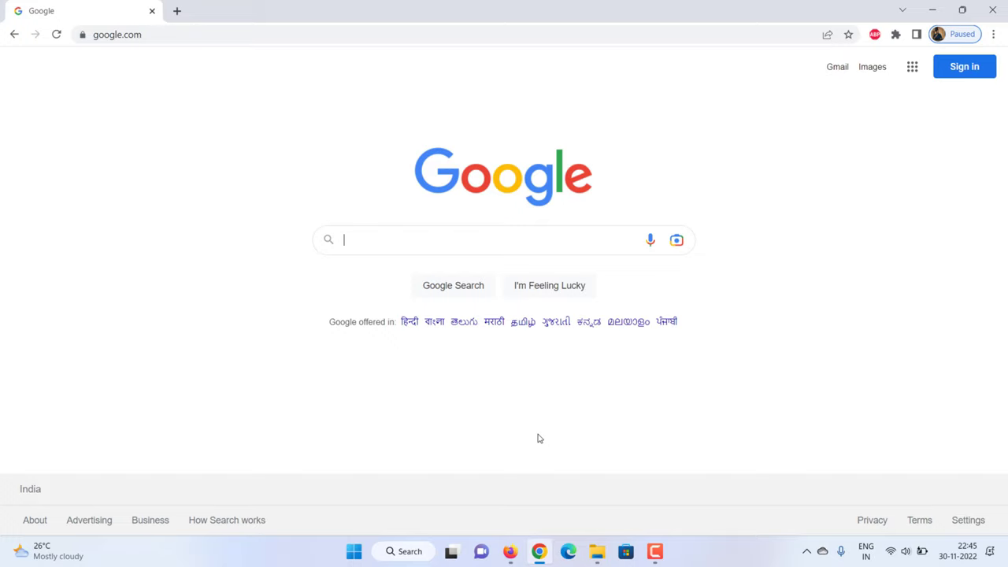
{"action": "type", "text": "obs studio"}
{"action": "key", "text": "Return"}
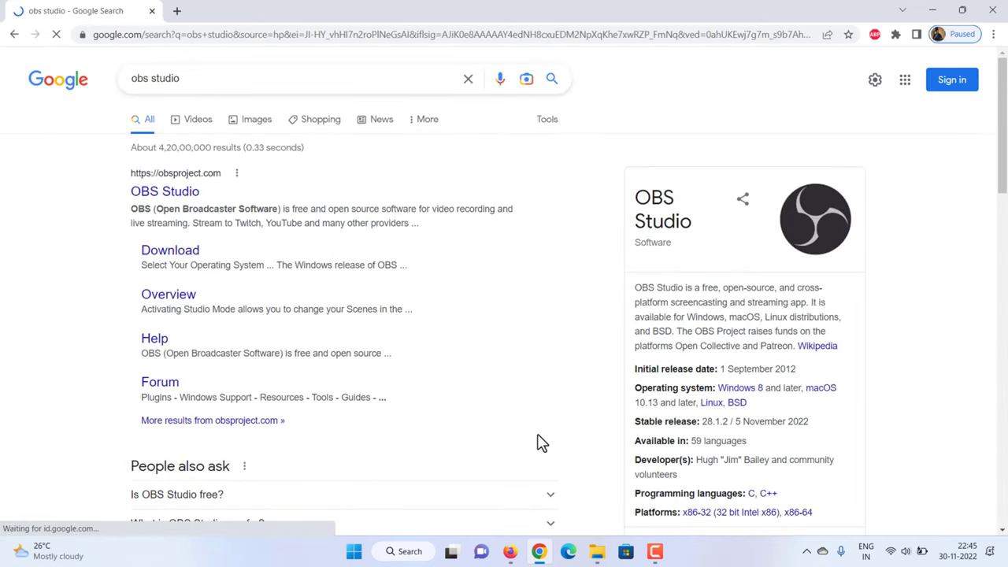
{"action": "left_click", "coordinate": [188, 197]}
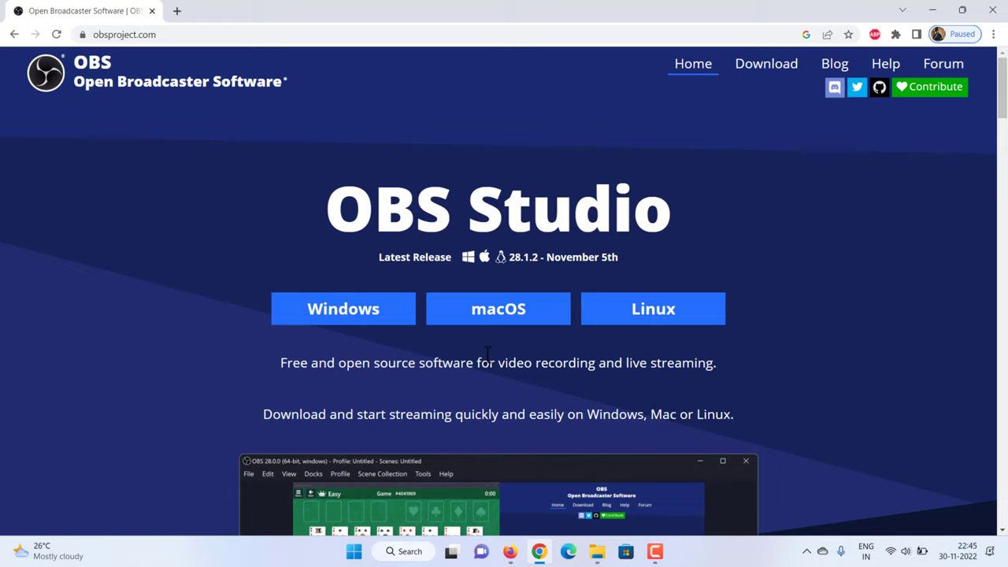
Step: Download the OBS Studio 28.1.2 Windows installer to Downloads and launch it
{"action": "left_click", "coordinate": [350, 320]}
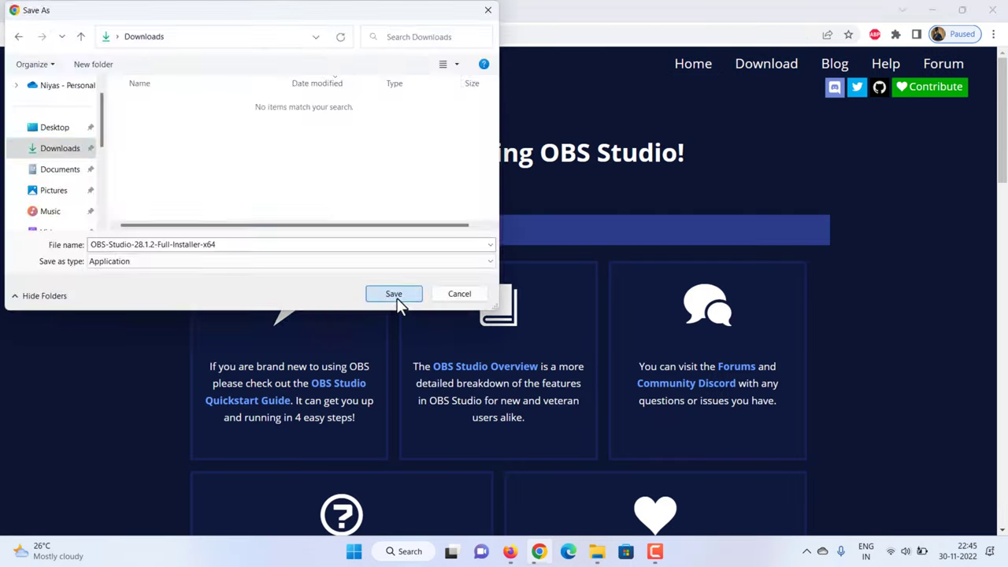
{"action": "left_click", "coordinate": [396, 297]}
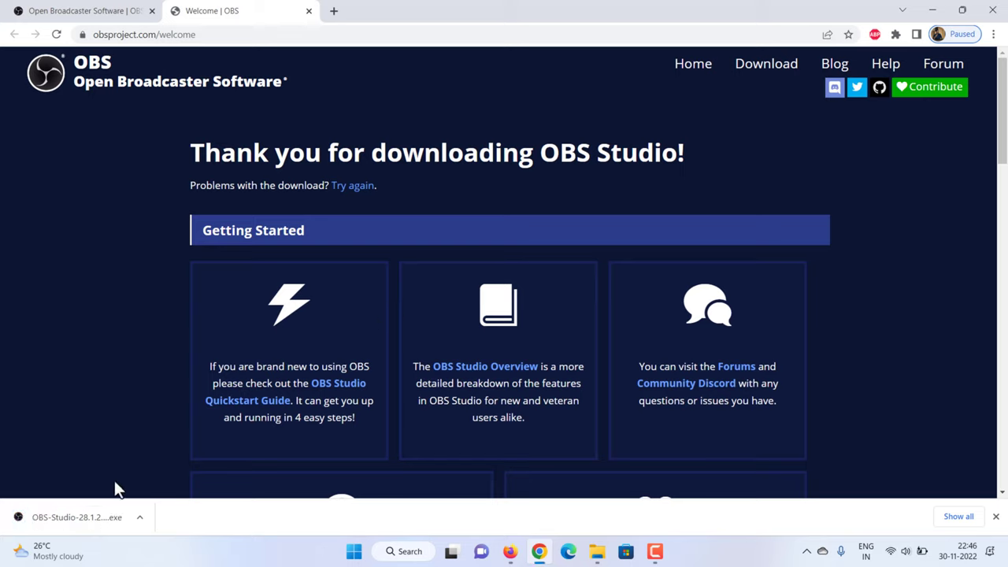
{"action": "left_click", "coordinate": [84, 517]}
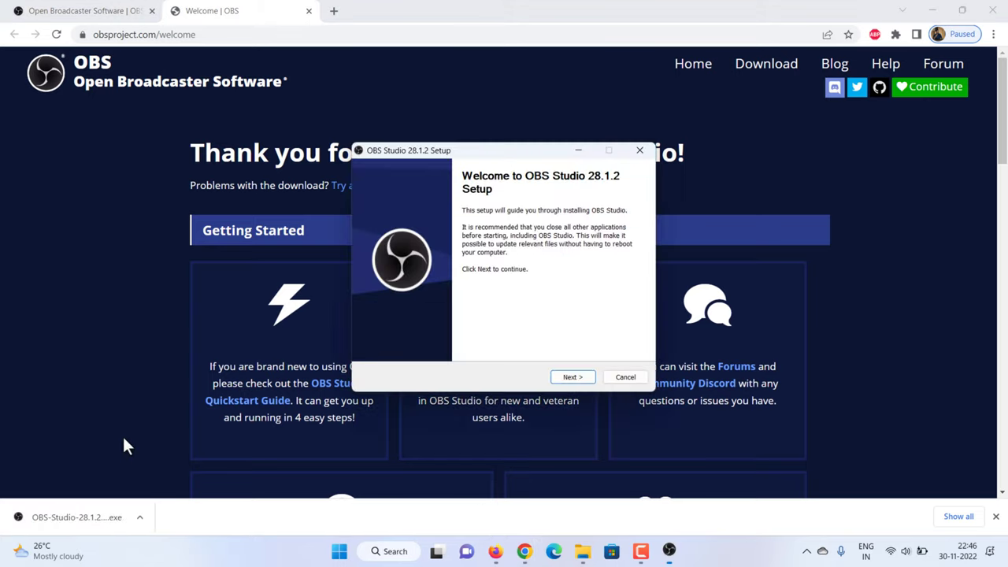
Step: Close Chrome, accept the license, install OBS 28.1.2 to the default folder, and launch it
{"action": "left_click", "coordinate": [992, 10]}
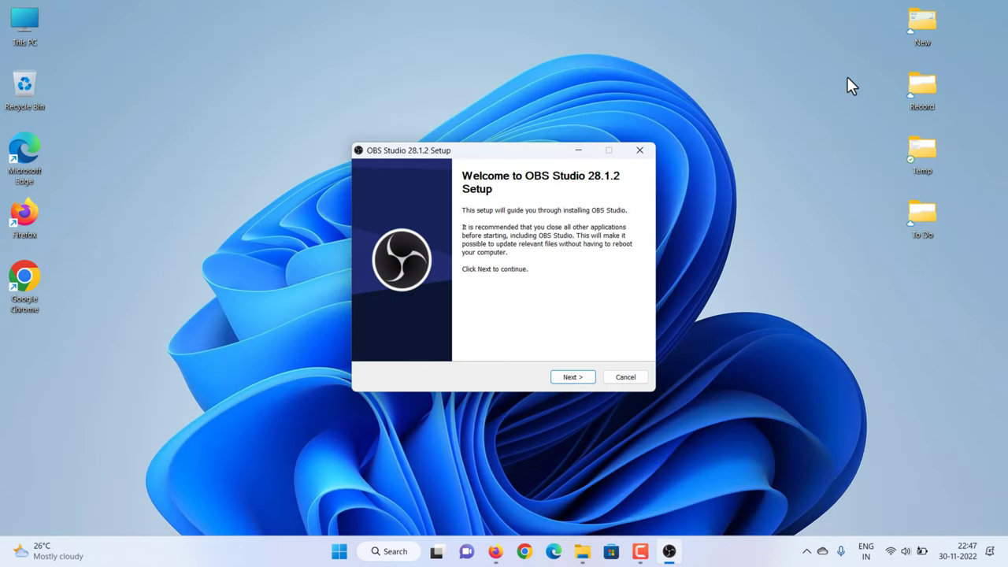
{"action": "left_click", "coordinate": [586, 375]}
{"action": "left_click", "coordinate": [586, 376]}
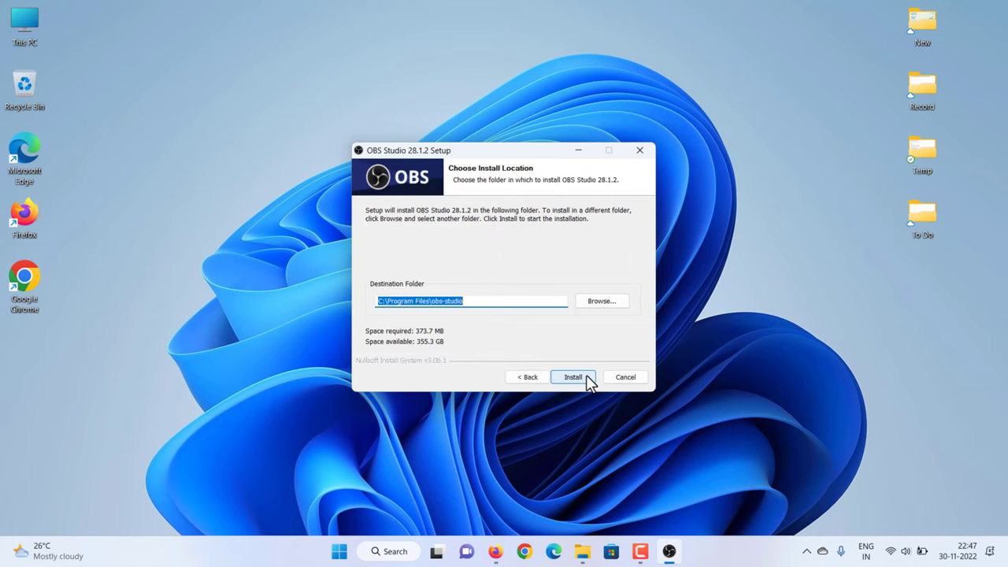
{"action": "left_click", "coordinate": [586, 376]}
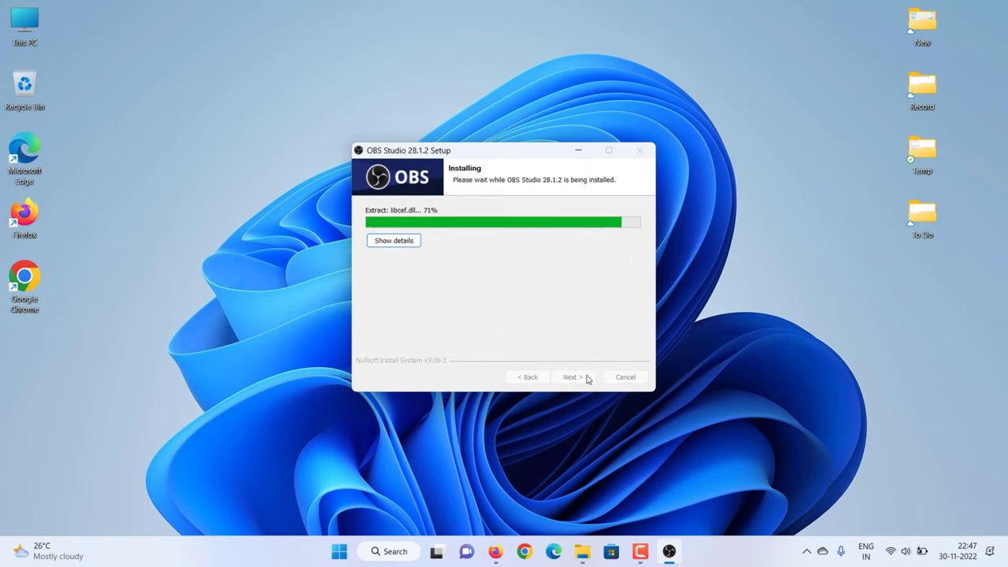
{"action": "left_click", "coordinate": [587, 378]}
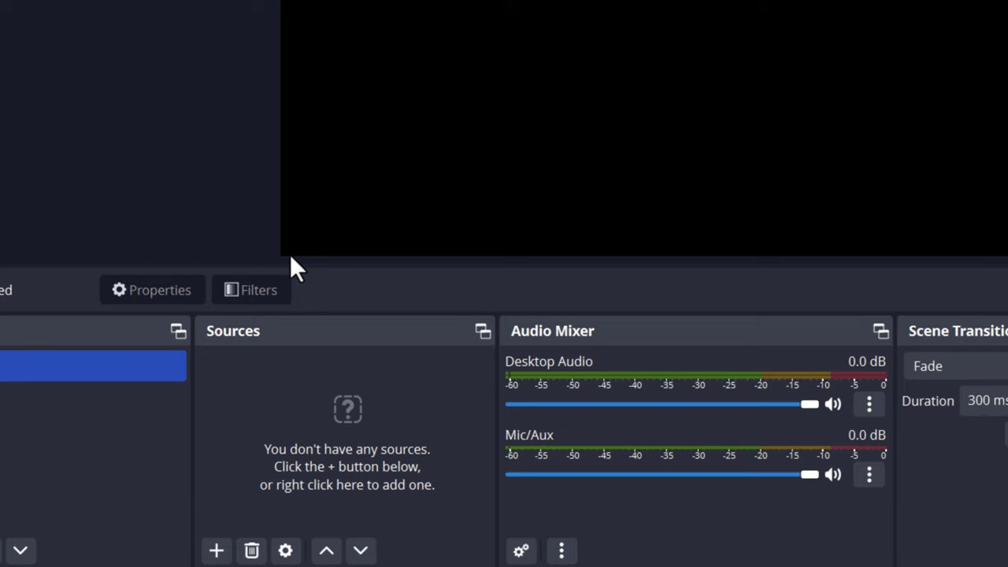
Step: Add a Video Capture Device source named 'firetv stick'
{"action": "left_click", "coordinate": [215, 550]}
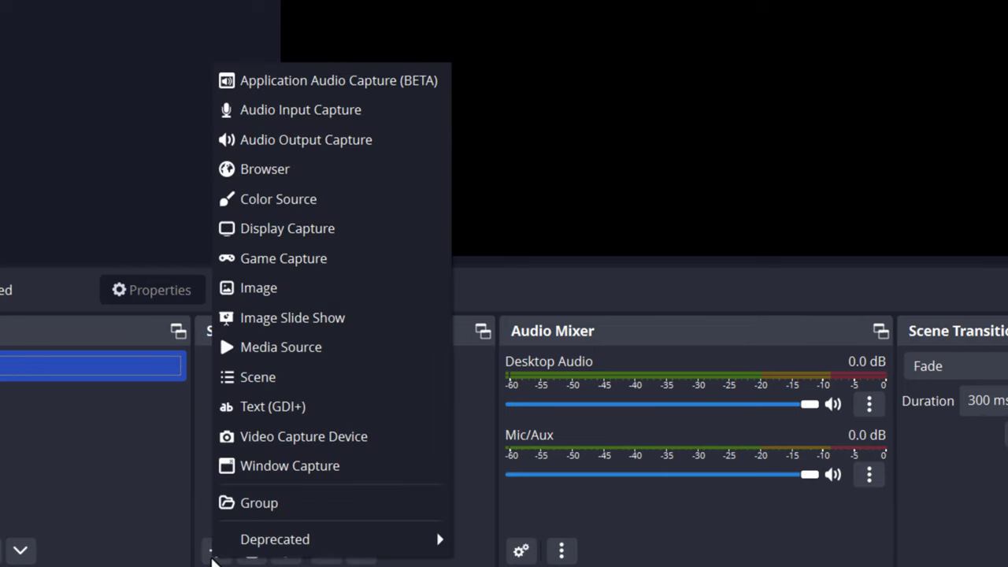
{"action": "left_click", "coordinate": [308, 441]}
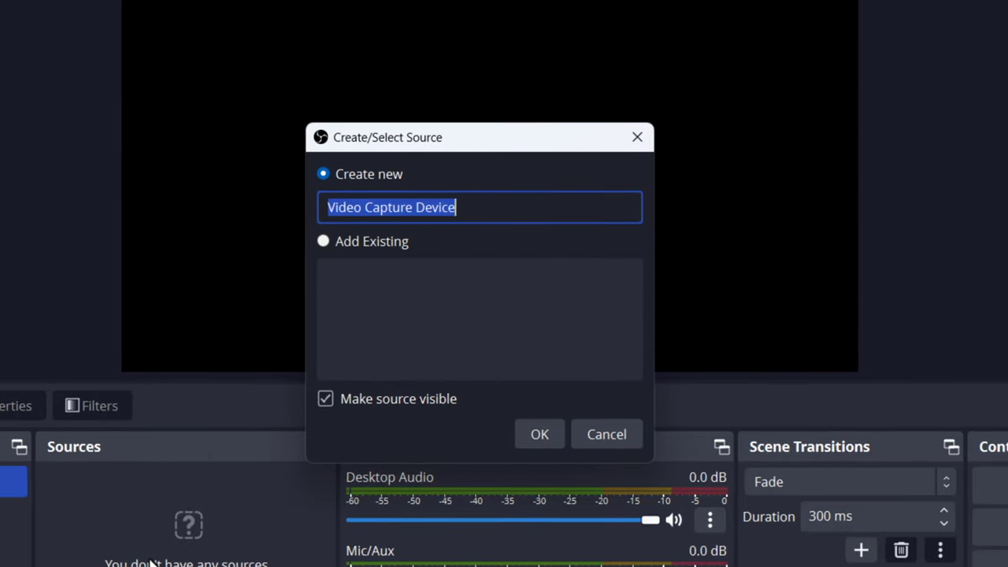
{"action": "type", "text": "firetv "}
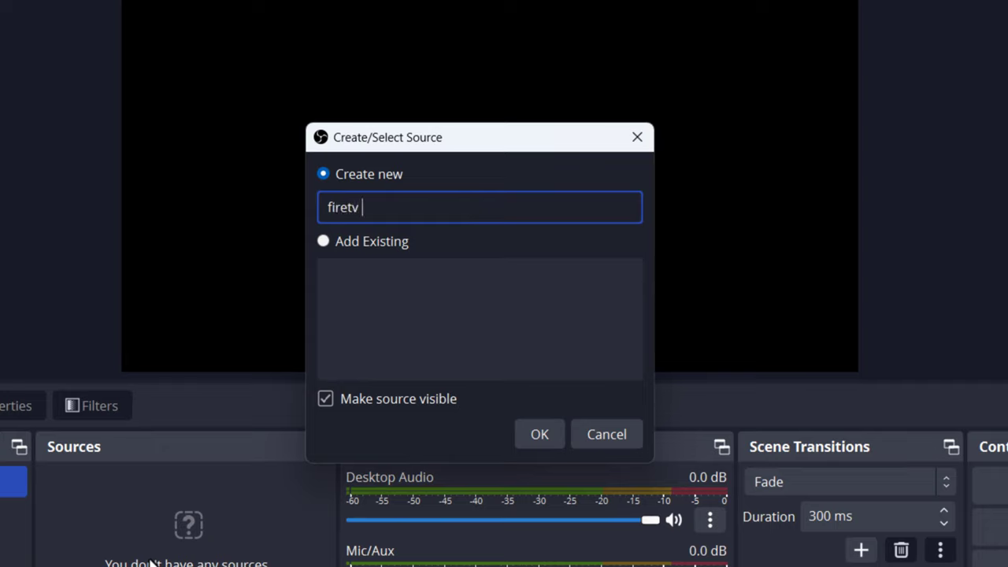
{"action": "type", "text": "stick"}
{"action": "left_click", "coordinate": [549, 442]}
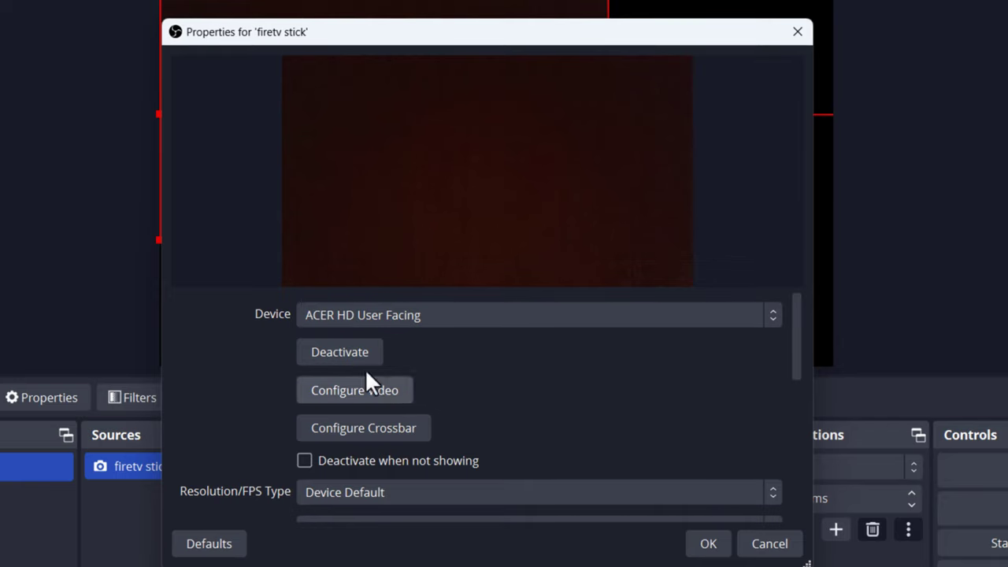
Step: Set the source's device to USB3. 0 capture and enable a custom audio device
{"action": "left_click", "coordinate": [459, 316]}
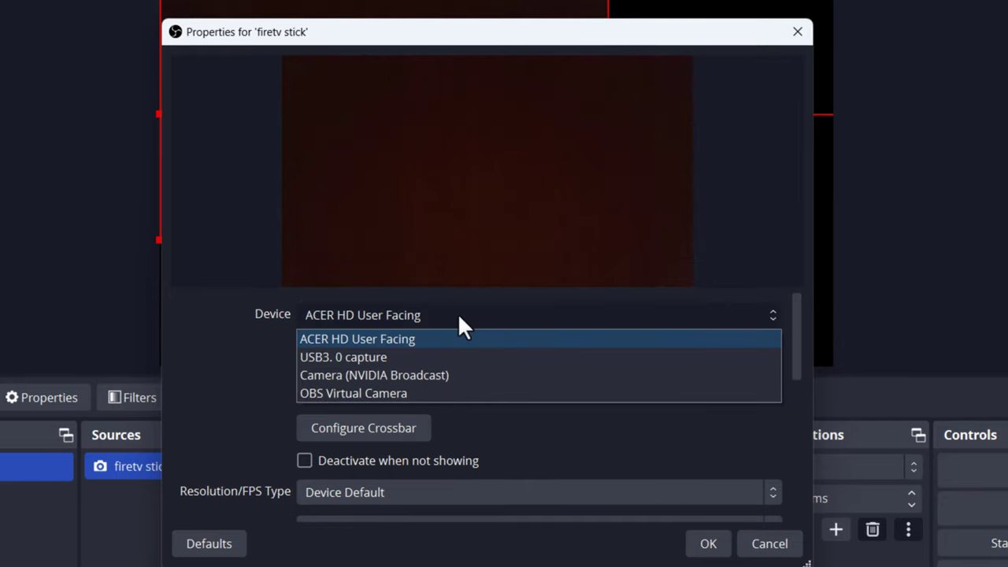
{"action": "left_click", "coordinate": [398, 356]}
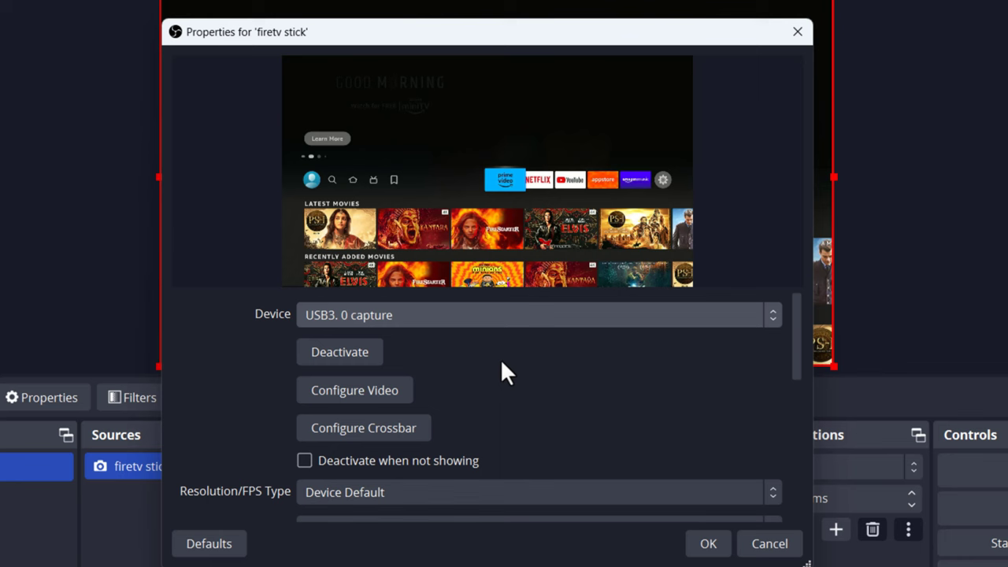
{"action": "scroll", "coordinate": [502, 362], "scroll_direction": "down", "scroll_amount": 1}
{"action": "scroll", "coordinate": [502, 363], "scroll_direction": "down", "scroll_amount": 2}
{"action": "scroll", "coordinate": [502, 370], "scroll_direction": "down", "scroll_amount": 4}
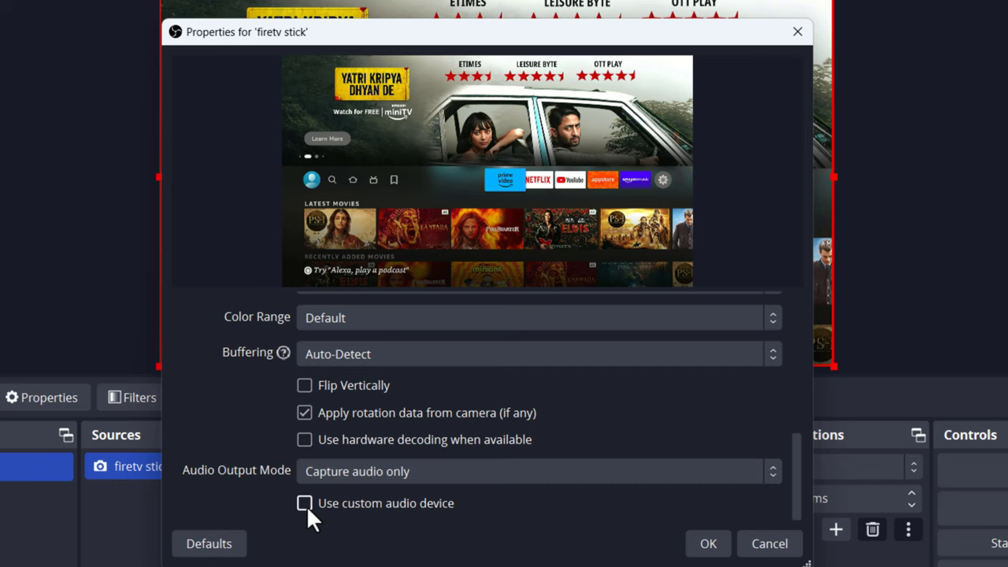
{"action": "left_click", "coordinate": [305, 503]}
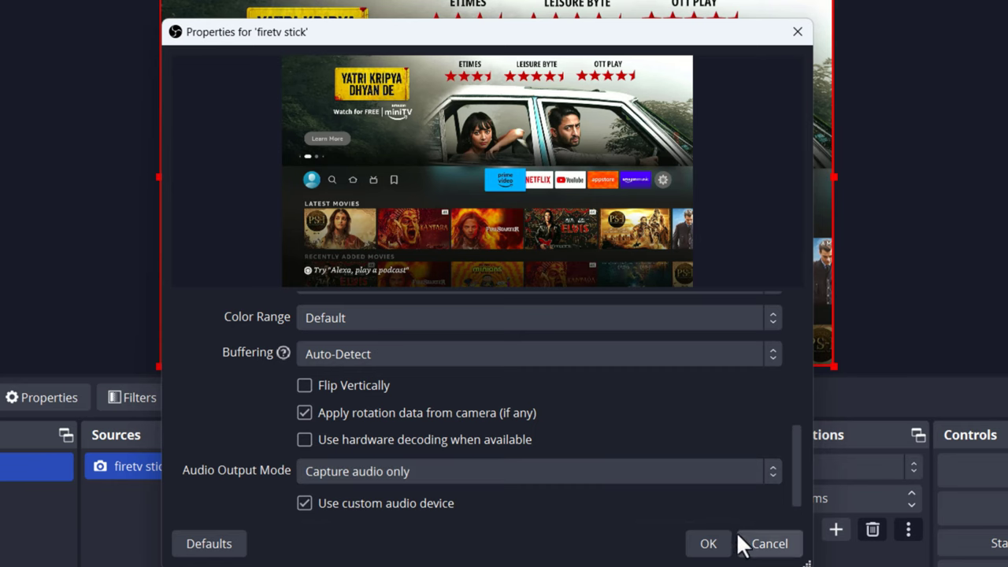
{"action": "left_click", "coordinate": [708, 543]}
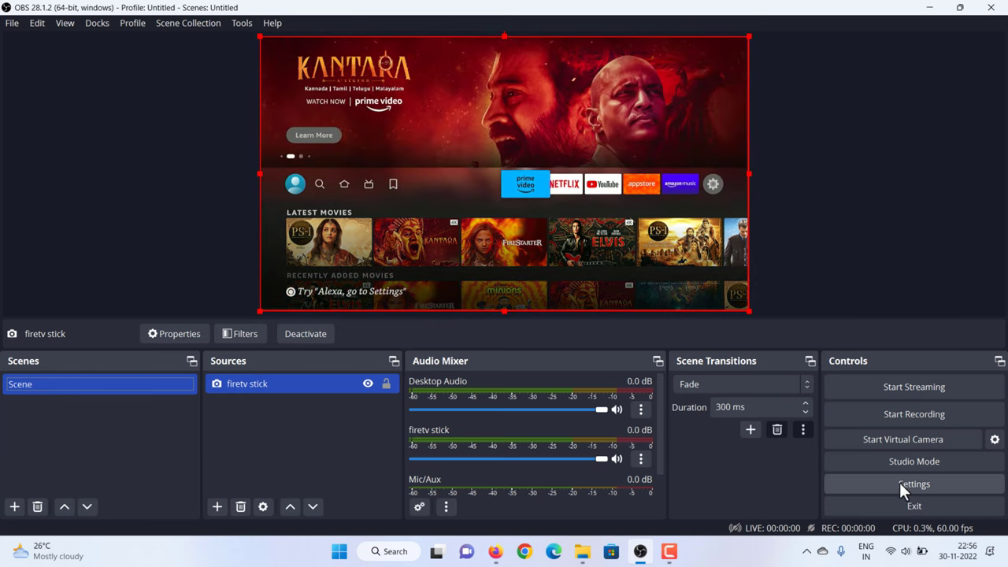
Step: Set the Audio Monitoring Device to Speakers (Realtek(R) Audio) in Settings and save
{"action": "left_click", "coordinate": [899, 482]}
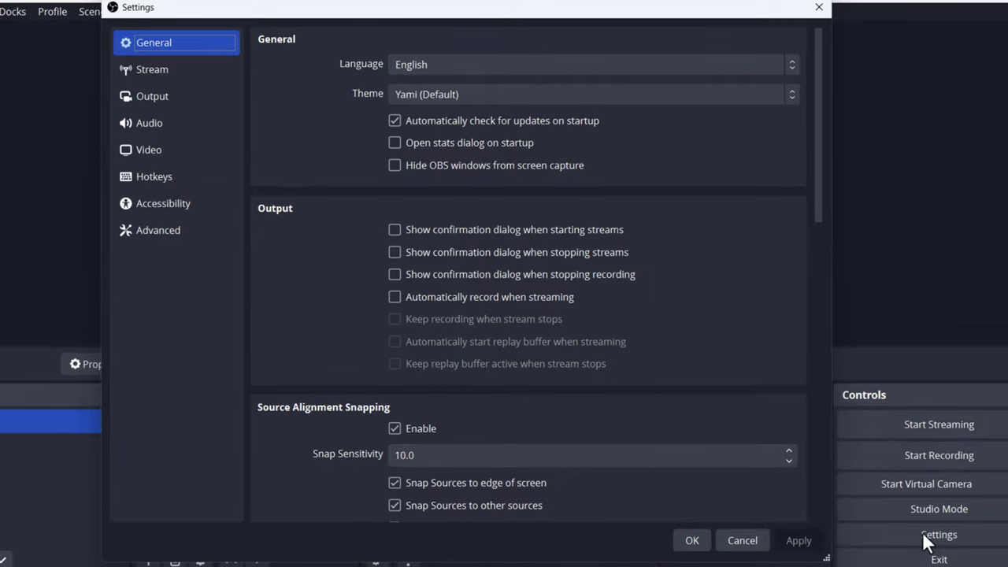
{"action": "left_click", "coordinate": [163, 124]}
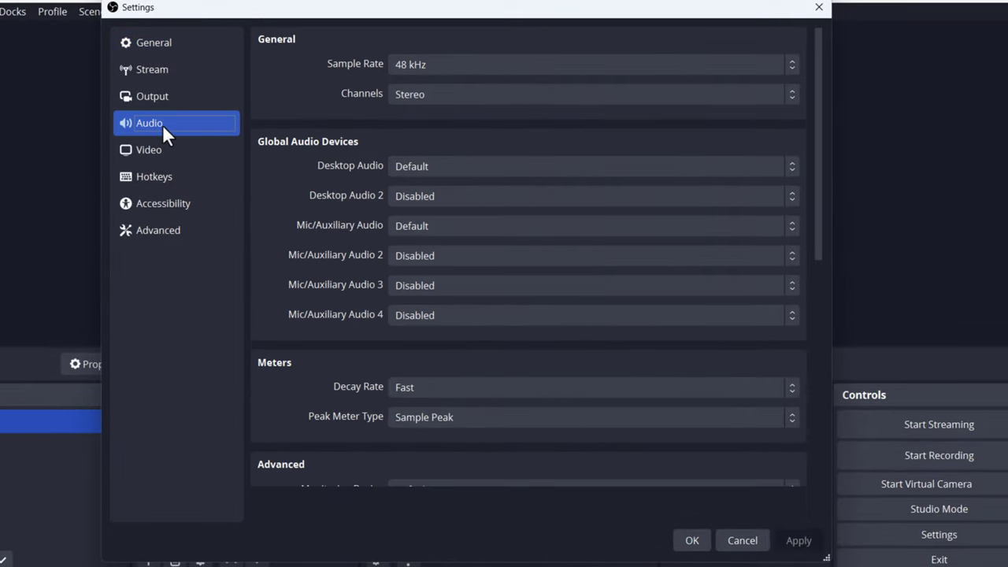
{"action": "scroll", "coordinate": [292, 192], "scroll_direction": "down", "scroll_amount": 2}
{"action": "scroll", "coordinate": [292, 204], "scroll_direction": "down", "scroll_amount": 2}
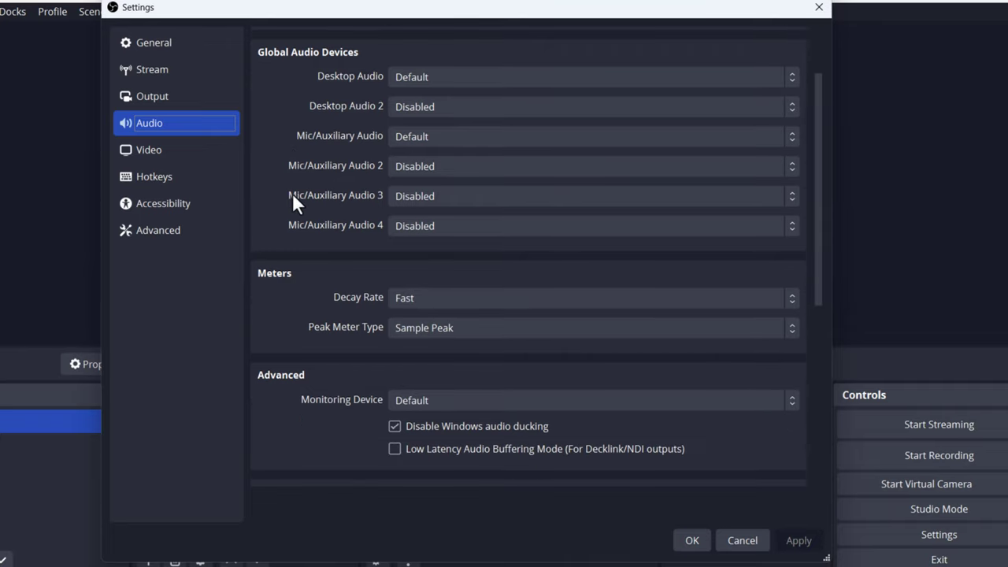
{"action": "scroll", "coordinate": [353, 284], "scroll_direction": "down", "scroll_amount": 2}
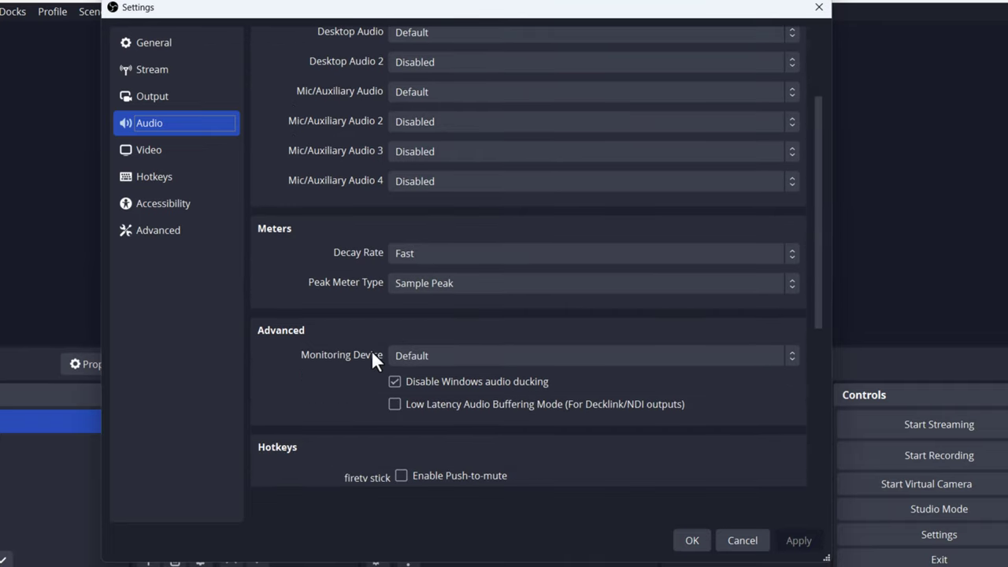
{"action": "left_click", "coordinate": [483, 356]}
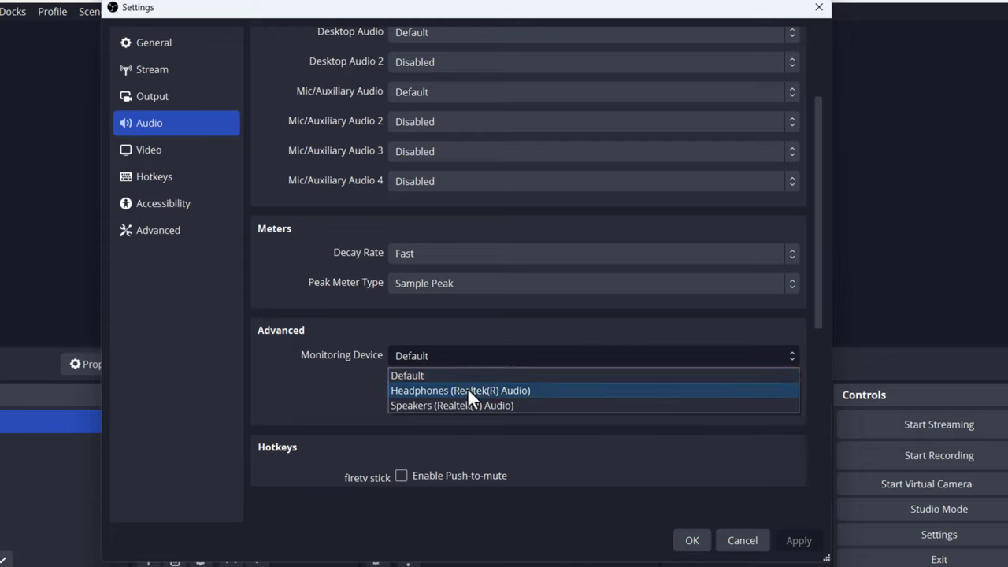
{"action": "key", "text": "Escape"}
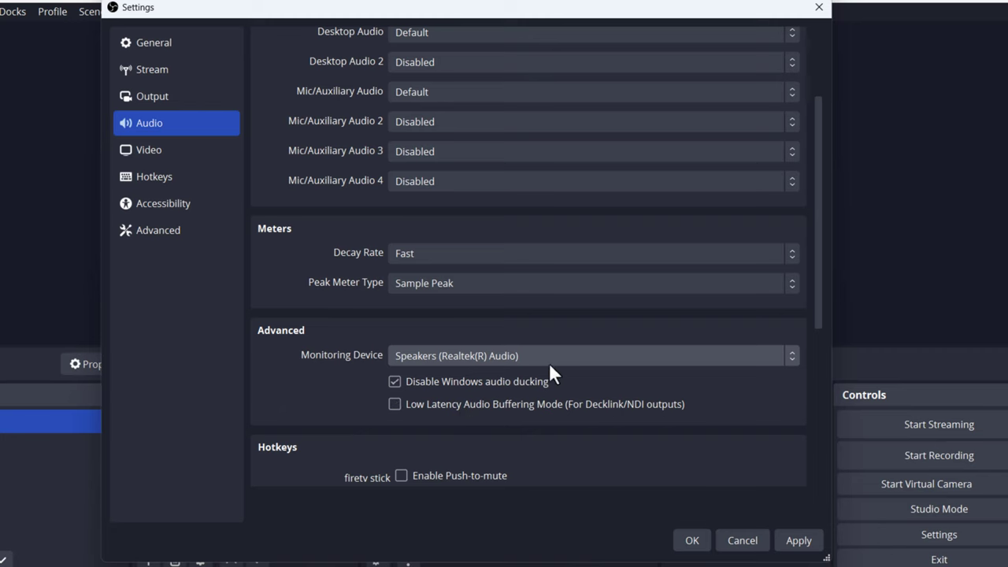
{"action": "left_click", "coordinate": [798, 542]}
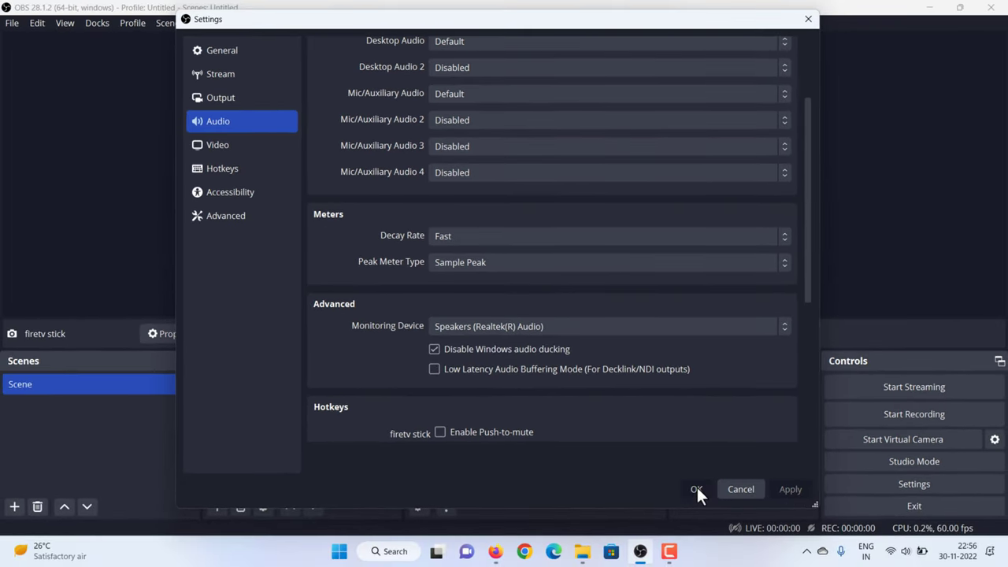
{"action": "left_click", "coordinate": [697, 489]}
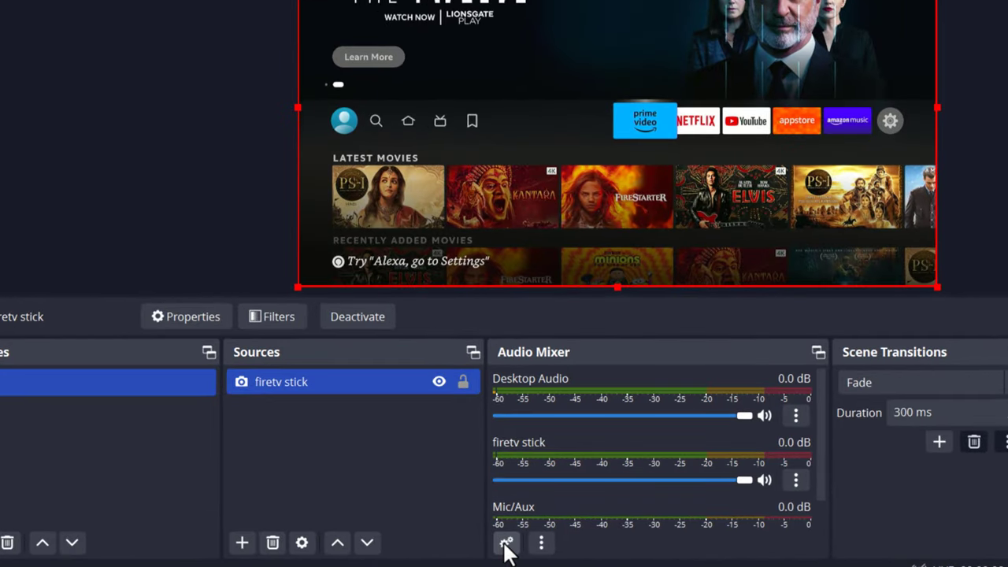
Step: Set the firetv stick's Audio Monitoring to Monitor and Output in Advanced Audio Properties
{"action": "left_click", "coordinate": [505, 543]}
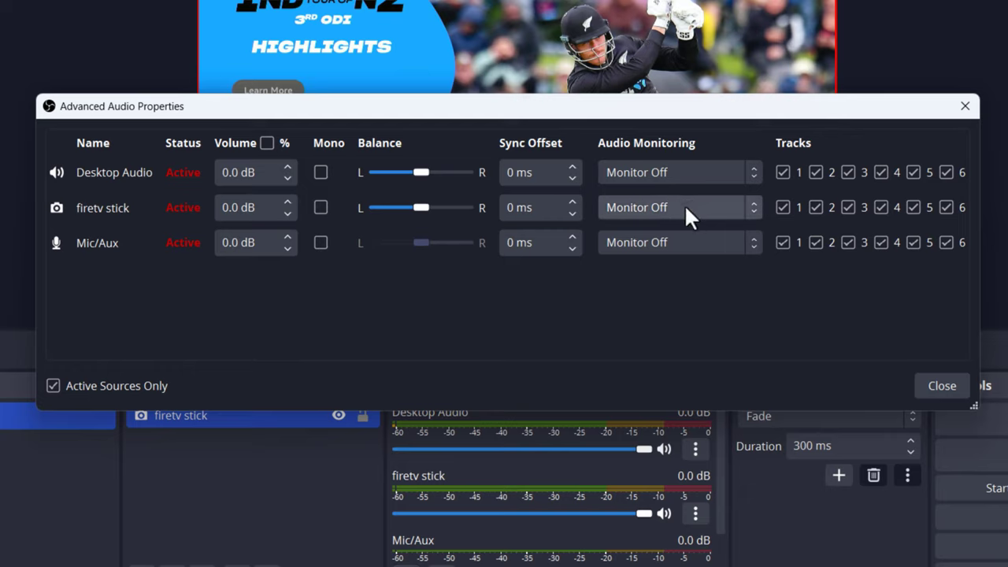
{"action": "left_click", "coordinate": [751, 207]}
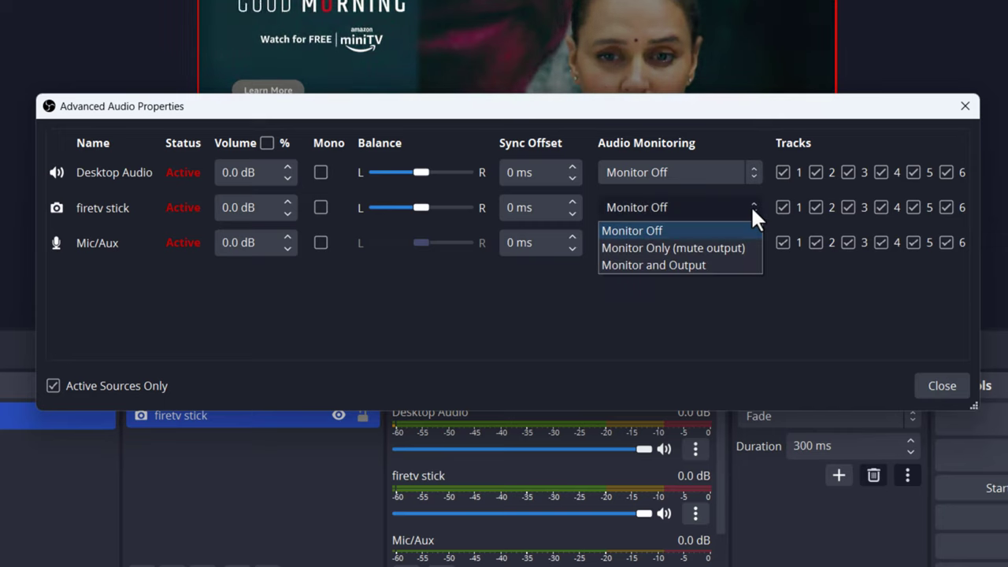
{"action": "left_click", "coordinate": [705, 263]}
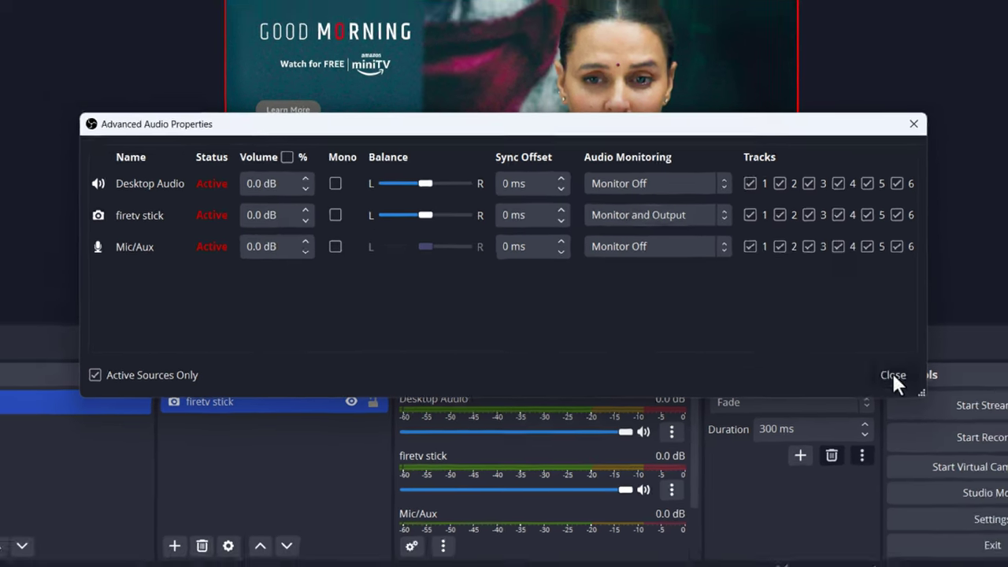
{"action": "left_click", "coordinate": [941, 386]}
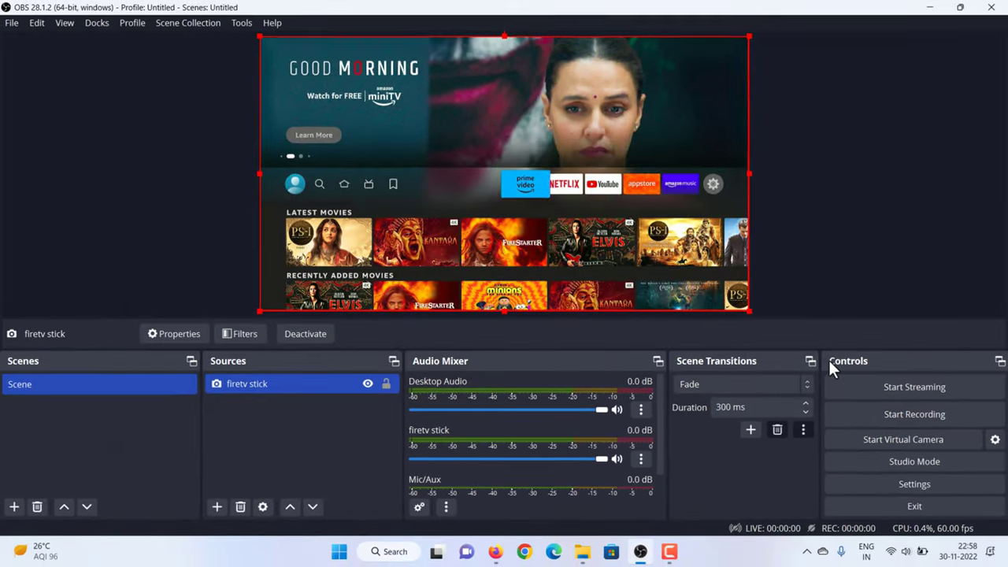
Step: Open a Fullscreen Projector of the preview on the 1920x1080 display
{"action": "left_click", "coordinate": [967, 165]}
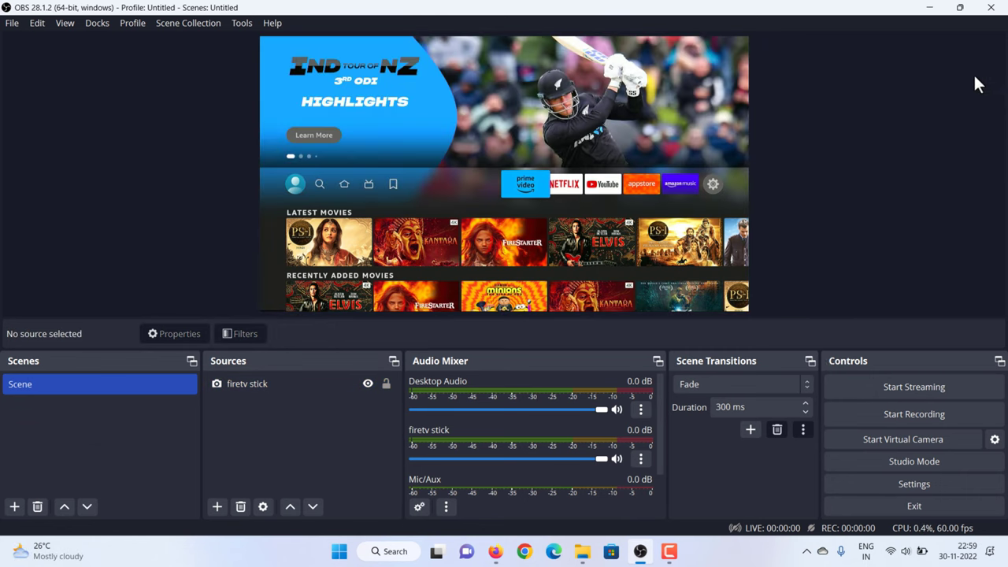
{"action": "right_click", "coordinate": [975, 84]}
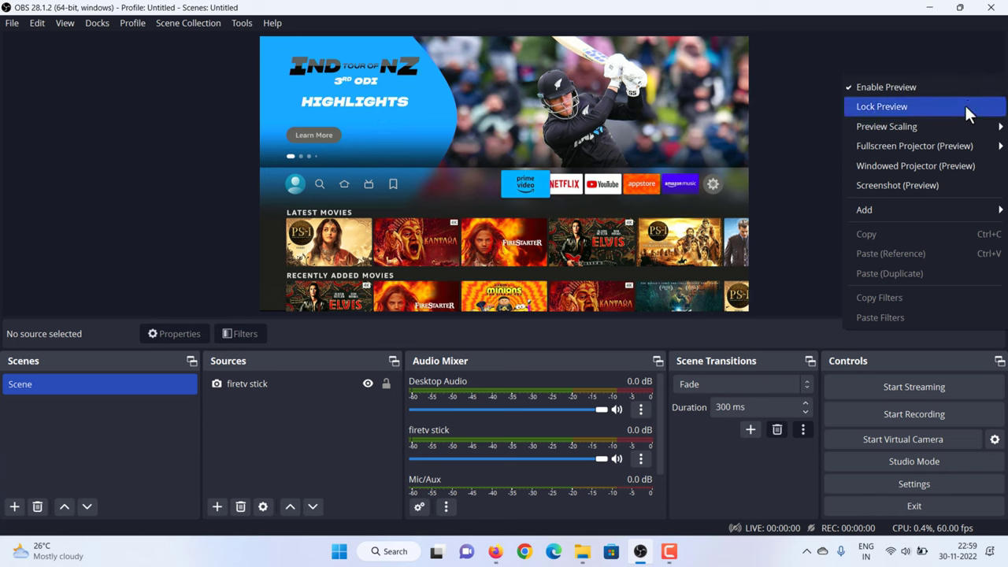
{"action": "mouse_move", "coordinate": [914, 146]}
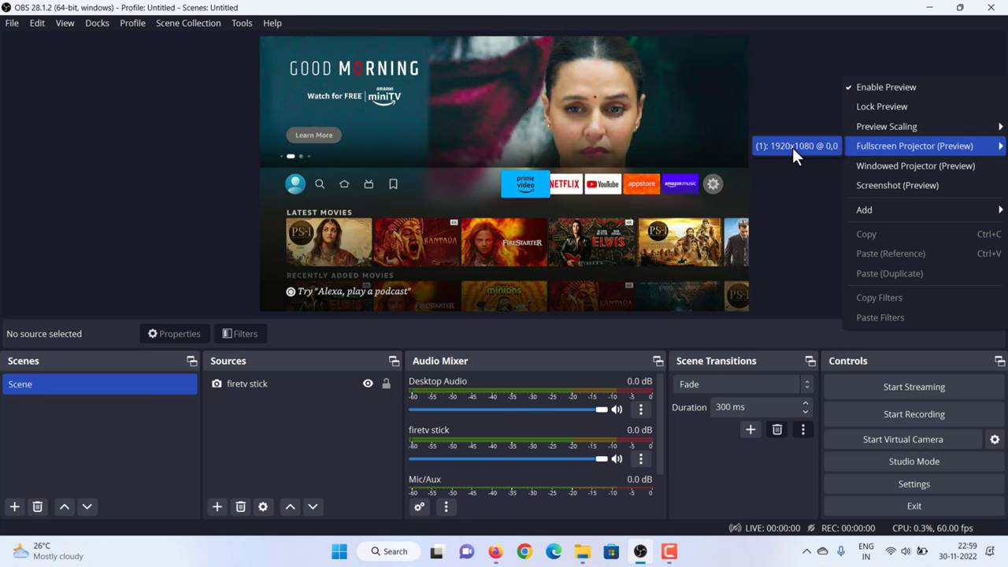
{"action": "left_click", "coordinate": [792, 147]}
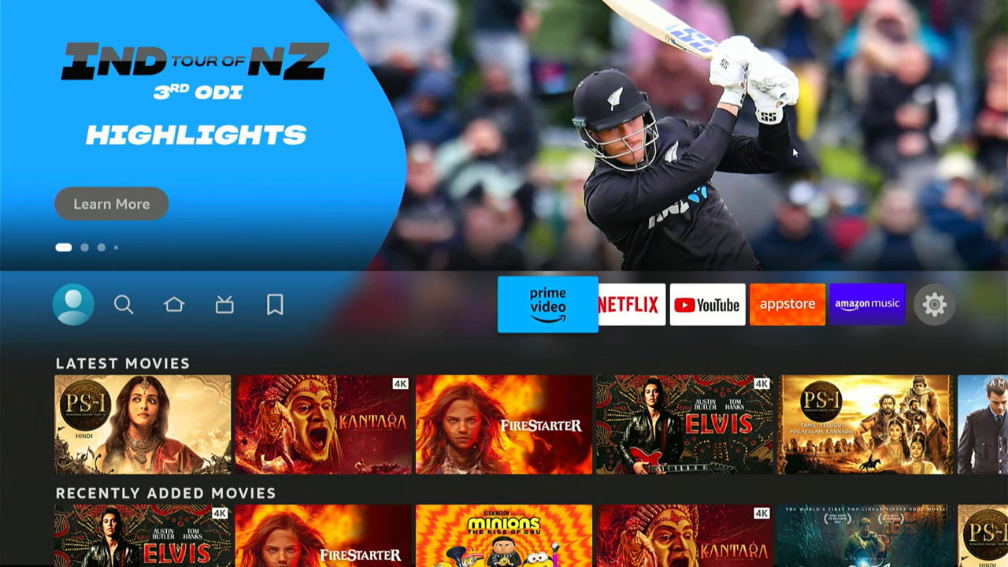
Step: Move Fire TV focus across YouTube, amazon music, Netflix, ending on appstore
{"action": "key", "text": "Right"}
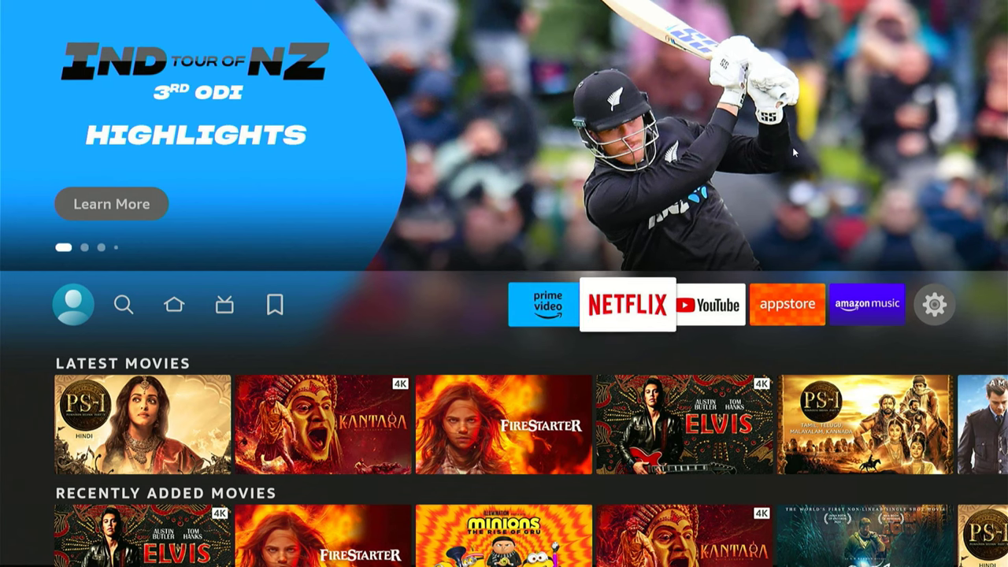
{"action": "key", "text": "Right"}
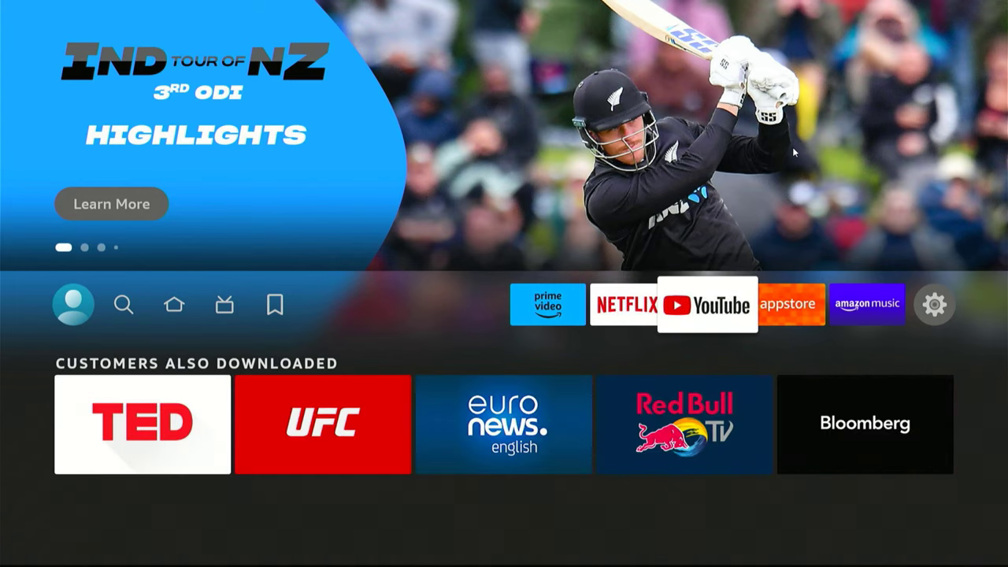
{"action": "key", "text": "Right"}
{"action": "key", "text": "Right"}
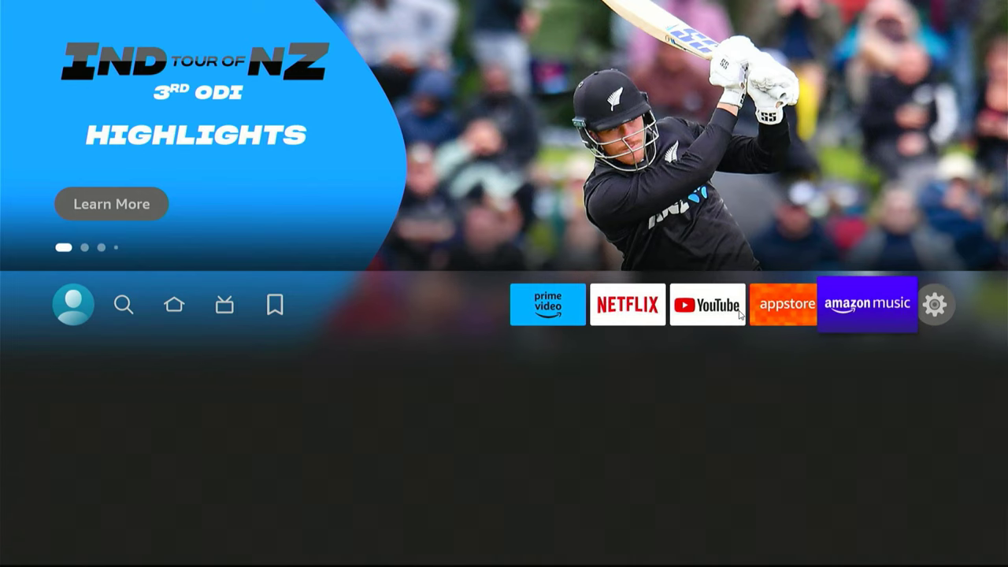
{"action": "key", "text": "Left"}
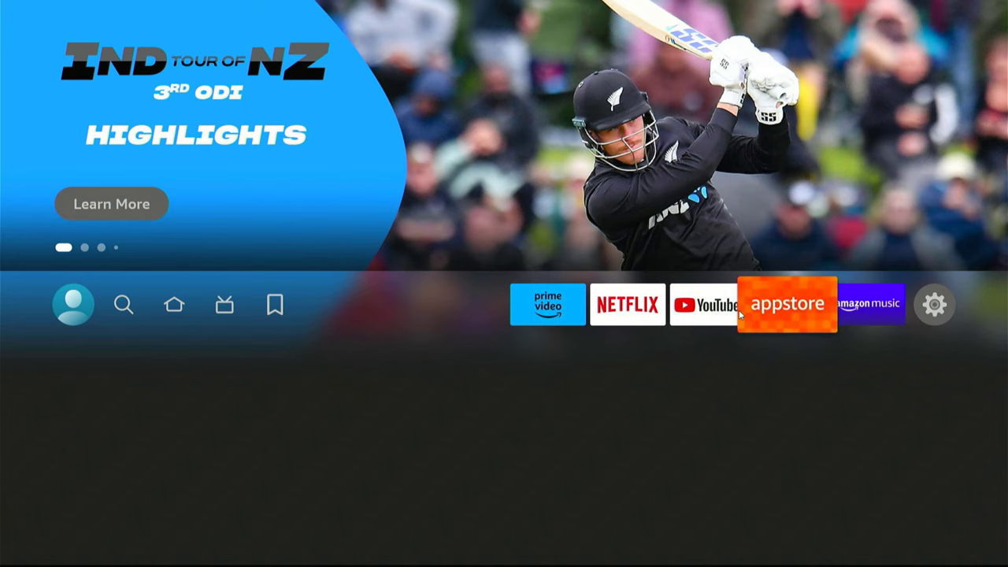
{"action": "key", "text": "Left"}
{"action": "key", "text": "Left"}
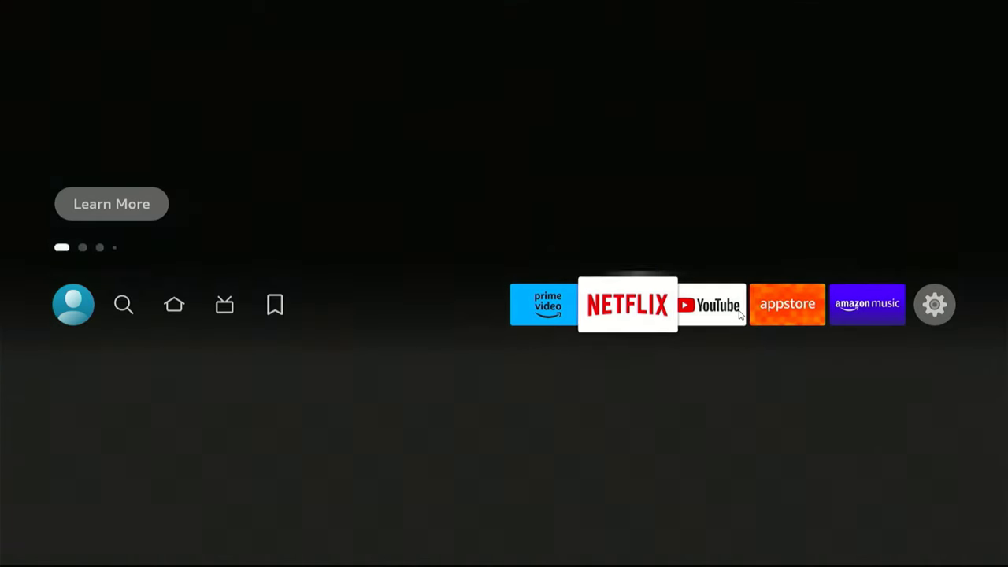
{"action": "key", "text": "Left"}
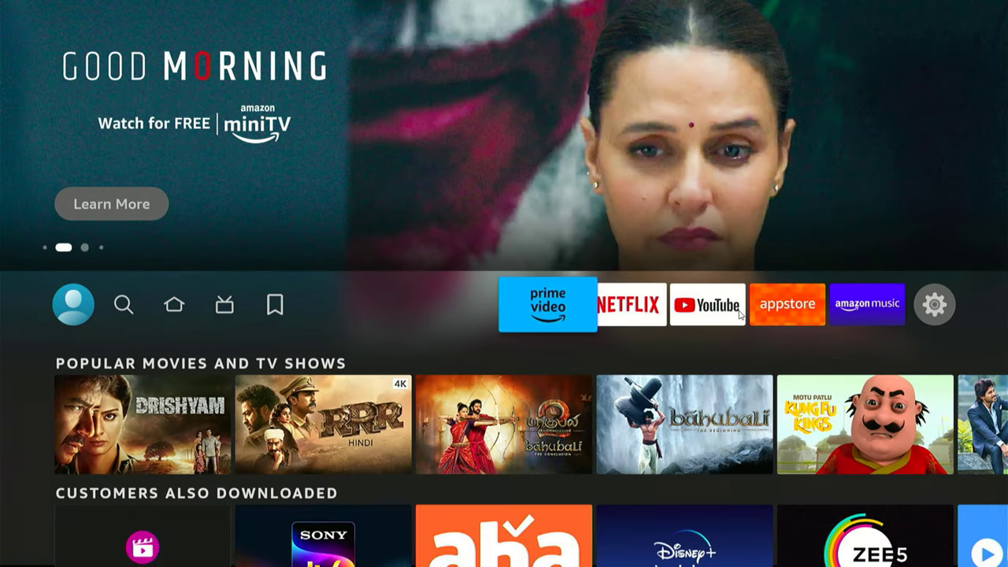
{"action": "key", "text": "Right"}
{"action": "key", "text": "Right"}
{"action": "key", "text": "Right"}
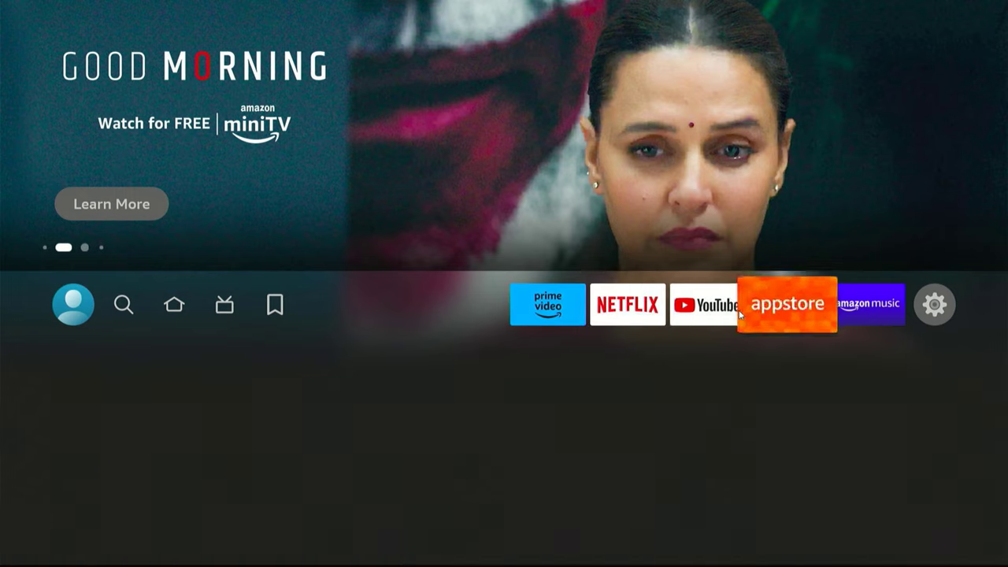